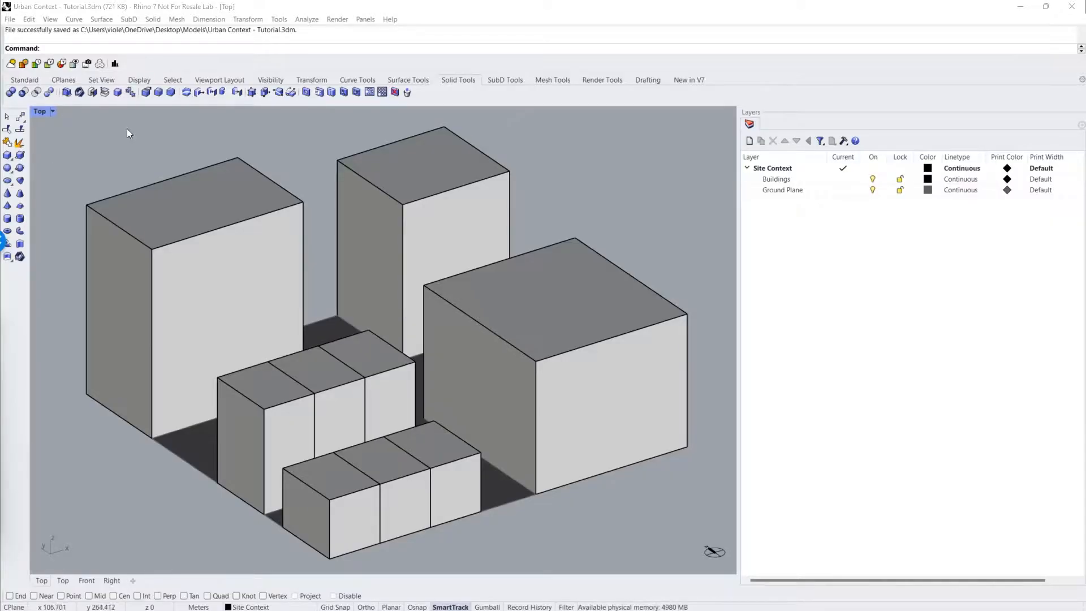
Open the Radiation Map workflow, dock it beside the layer list, and view the weather files available for the site location.
{"action": "left_click", "coordinate": [26, 66]}
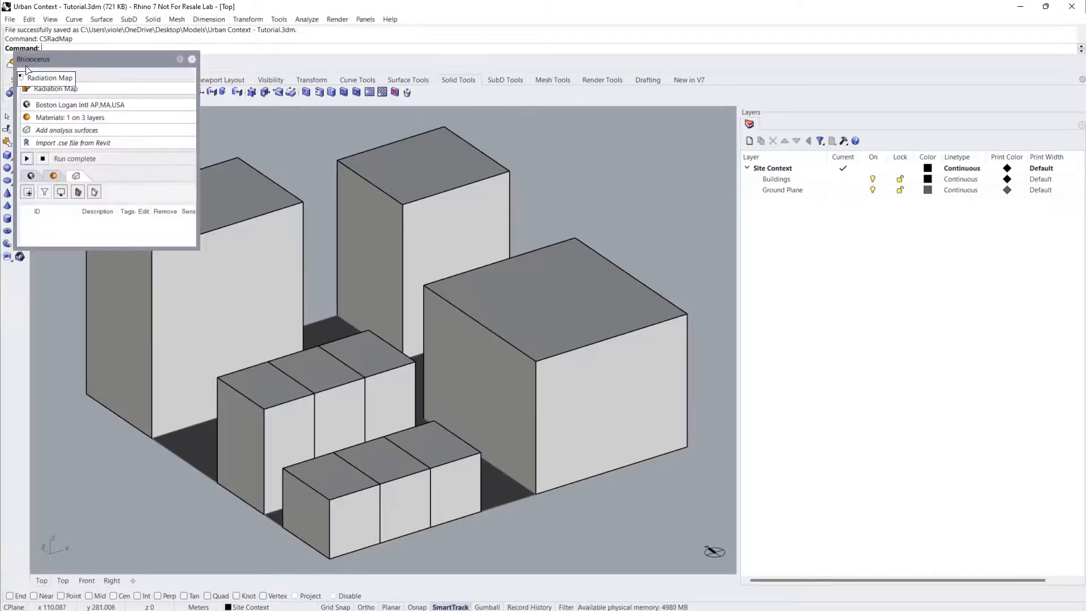
{"action": "left_click_drag", "start_coordinate": [39, 75], "coordinate": [744, 130]}
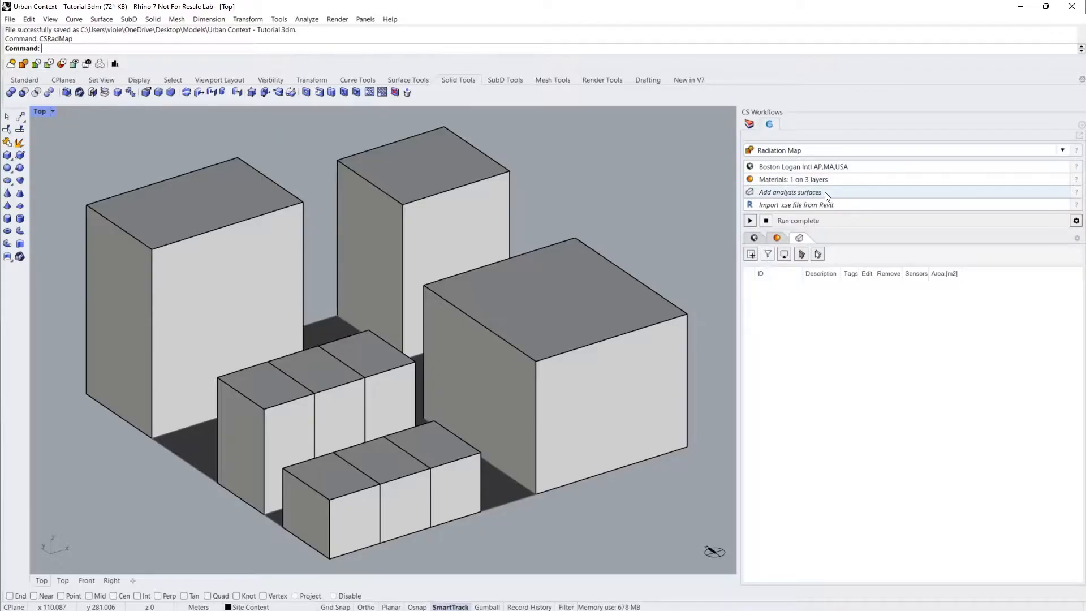
{"action": "left_click", "coordinate": [812, 170]}
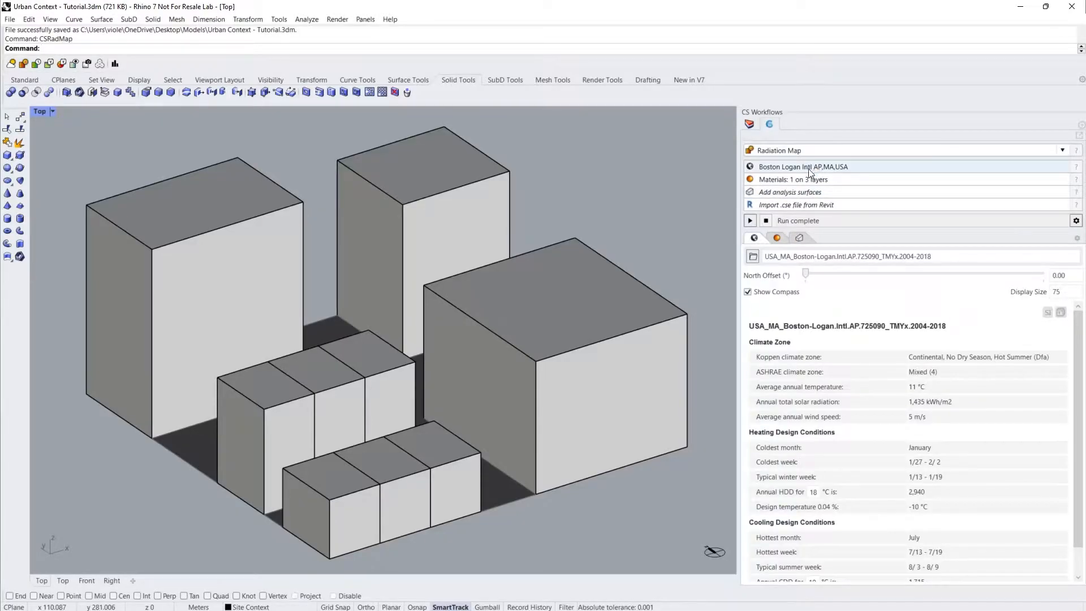
{"action": "left_click", "coordinate": [754, 256]}
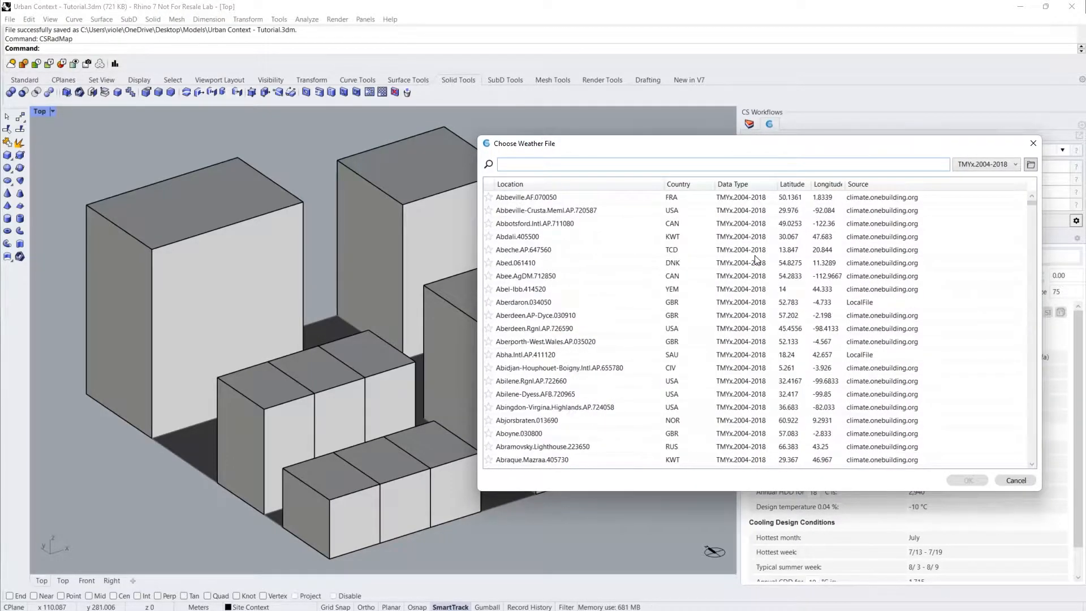
{"action": "left_click", "coordinate": [1033, 145]}
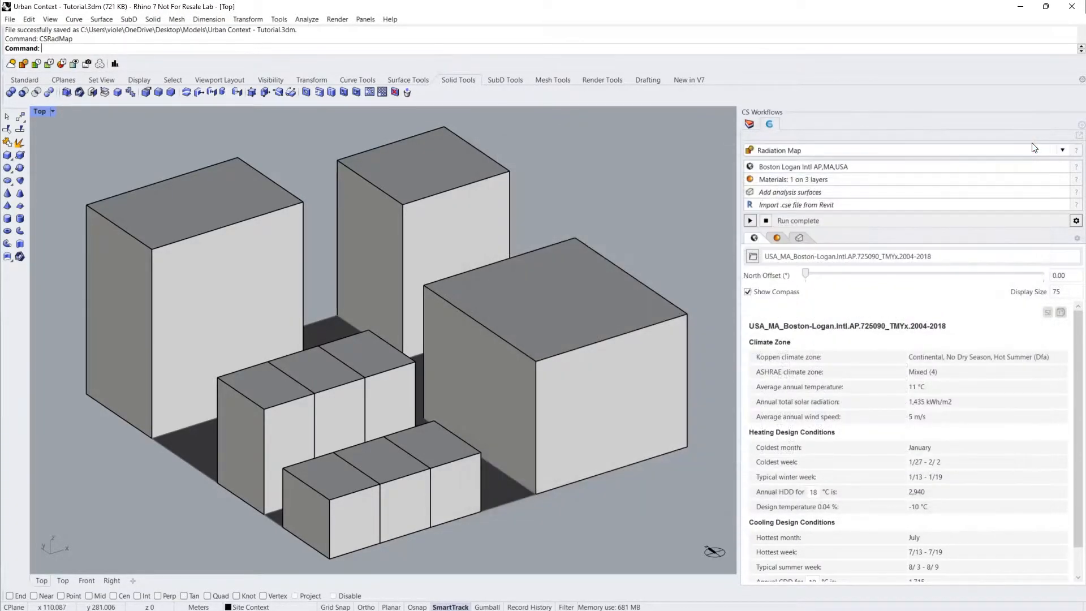
Assign the Brick Facade material to the Buildings layer in the radiation map materials.
{"action": "left_click", "coordinate": [851, 182]}
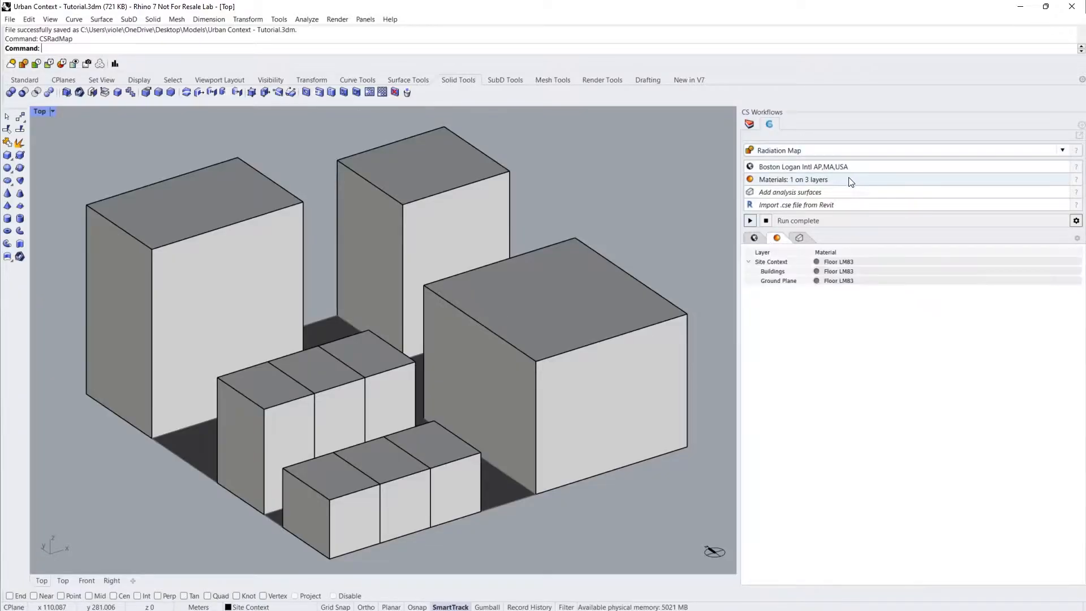
{"action": "left_click", "coordinate": [833, 272]}
{"action": "scroll", "coordinate": [655, 378], "scroll_direction": "down", "scroll_amount": 5}
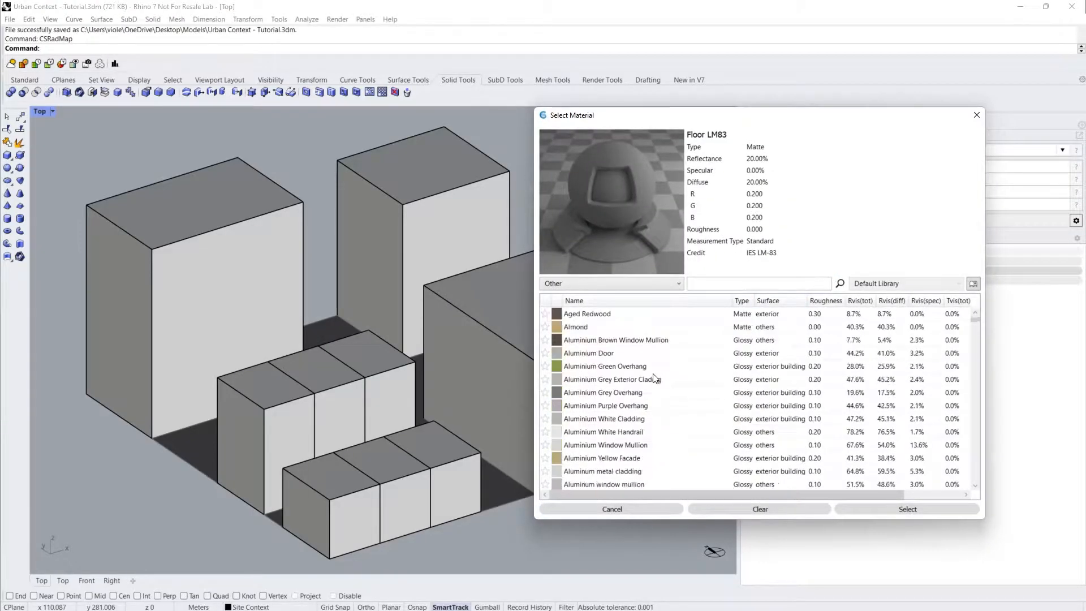
{"action": "scroll", "coordinate": [655, 378], "scroll_direction": "down", "scroll_amount": 10}
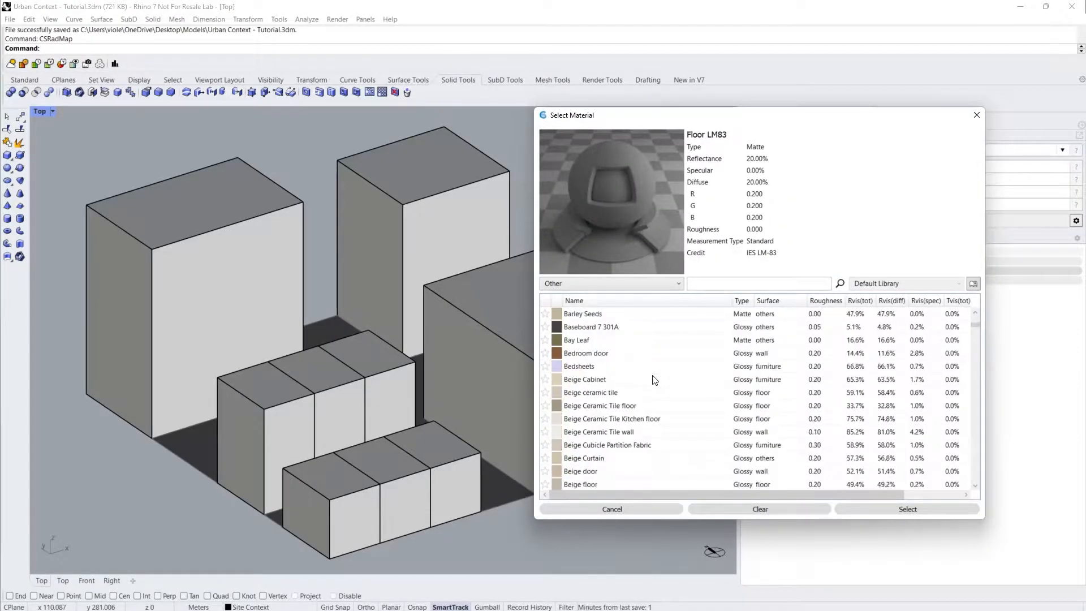
{"action": "scroll", "coordinate": [654, 379], "scroll_direction": "down", "scroll_amount": 10}
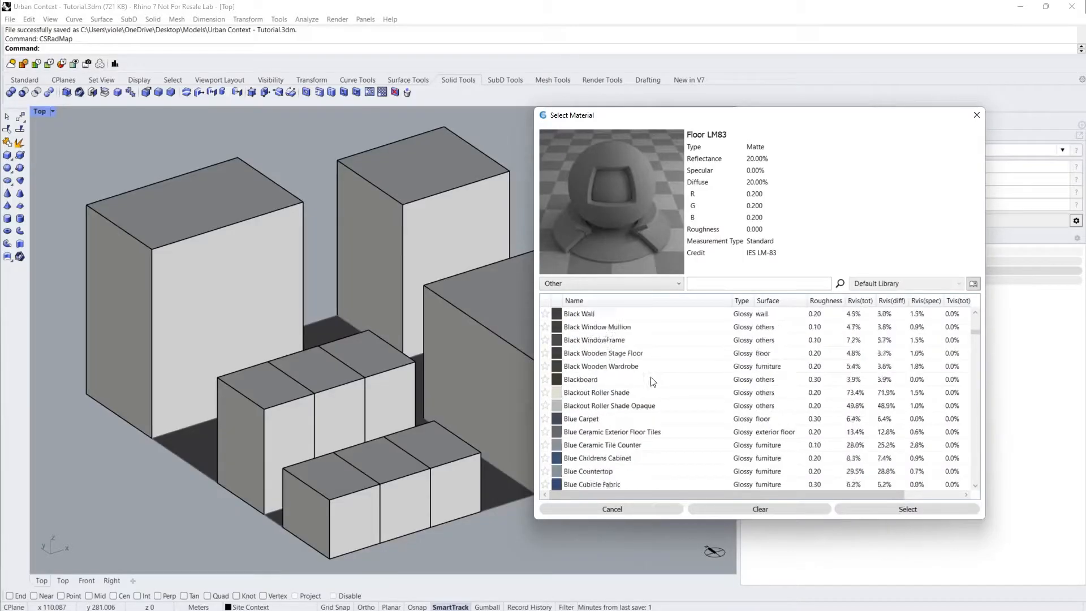
{"action": "scroll", "coordinate": [653, 381], "scroll_direction": "down", "scroll_amount": 4}
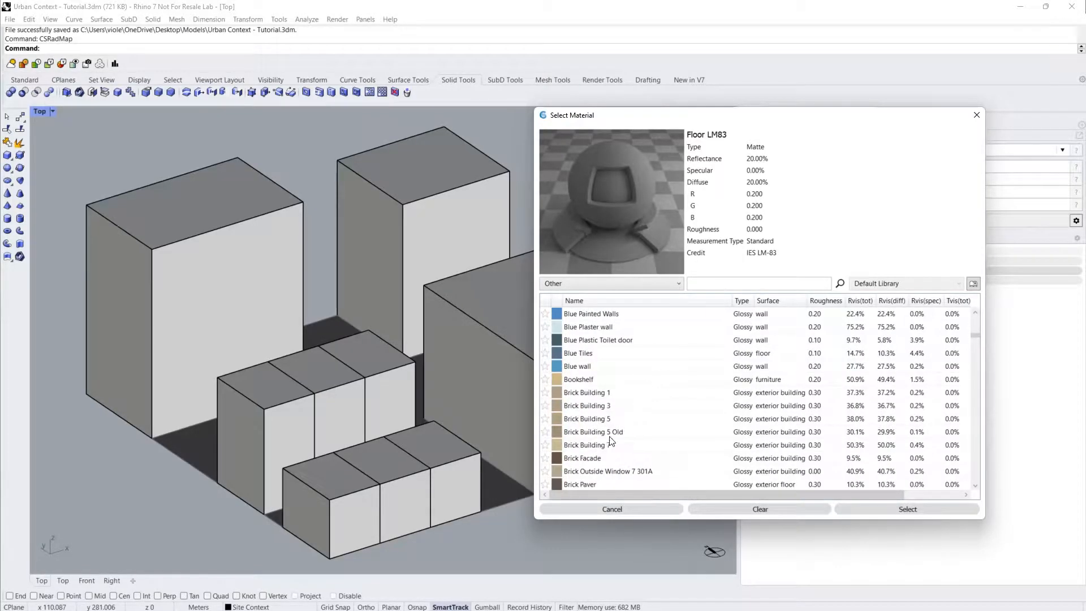
{"action": "left_click", "coordinate": [605, 460]}
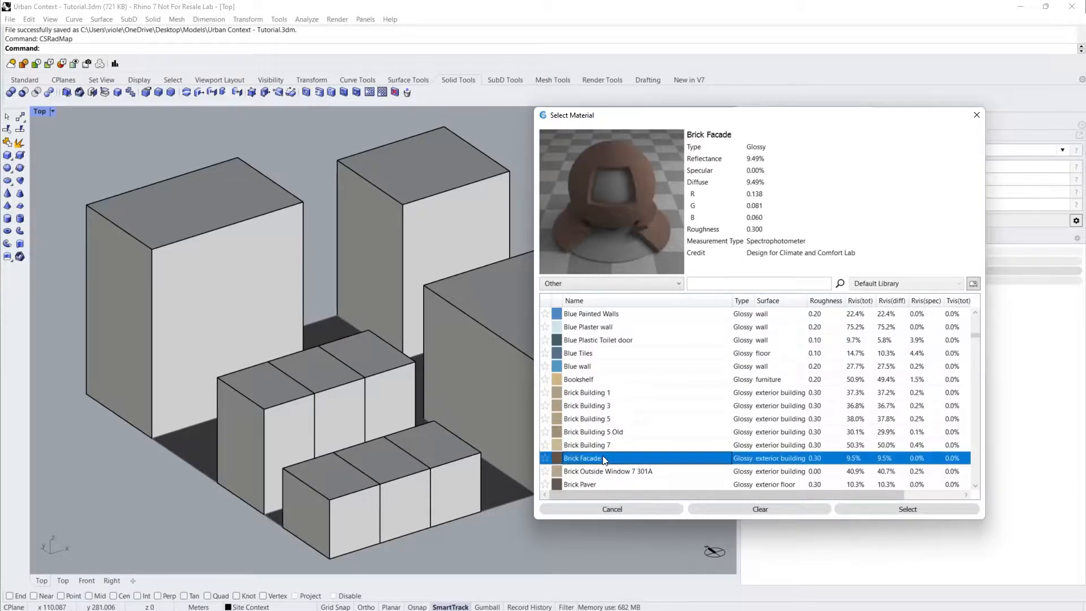
{"action": "left_click", "coordinate": [911, 510]}
{"action": "left_click", "coordinate": [830, 282]}
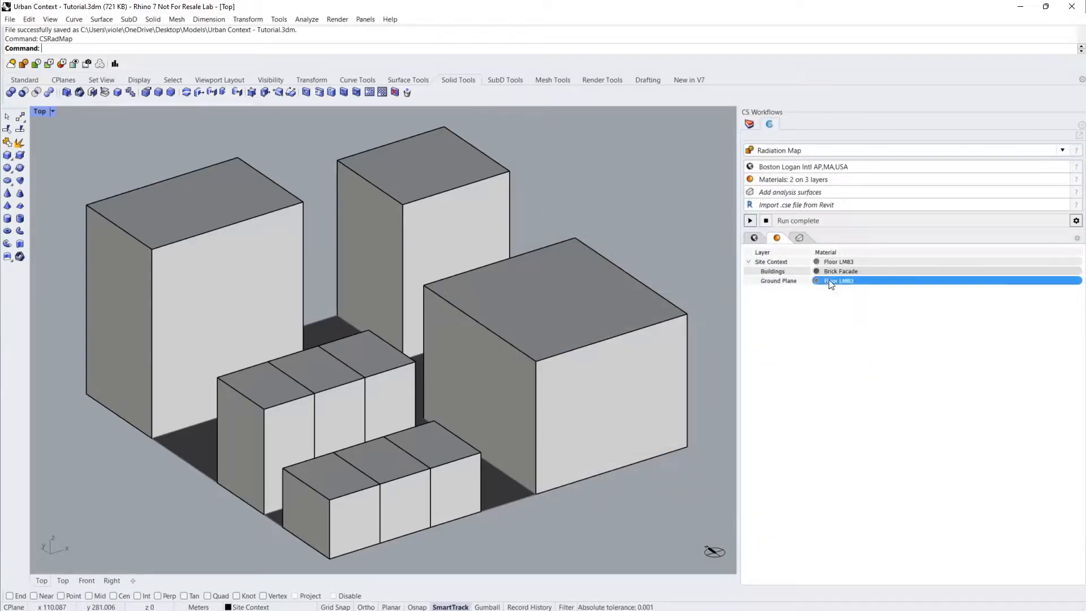
Add all objects on the Buildings and Ground Plane layers as analysis surfaces with 4.8768 sensor spacing and Surface UV mapping.
{"action": "left_click", "coordinate": [795, 194]}
{"action": "left_click", "coordinate": [750, 254]}
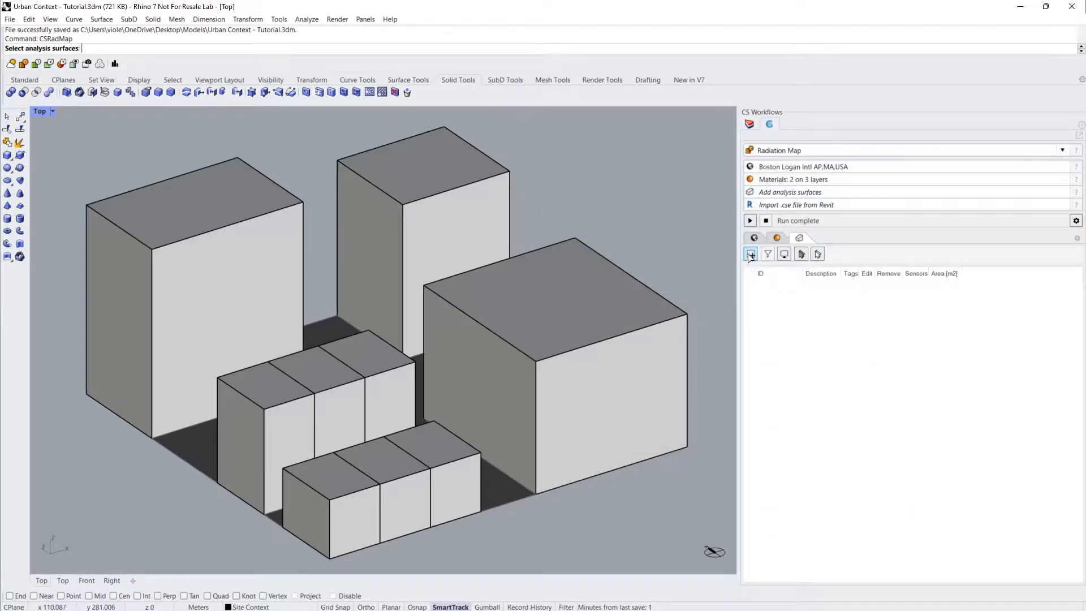
{"action": "left_click", "coordinate": [750, 124]}
{"action": "left_click", "coordinate": [791, 179]}
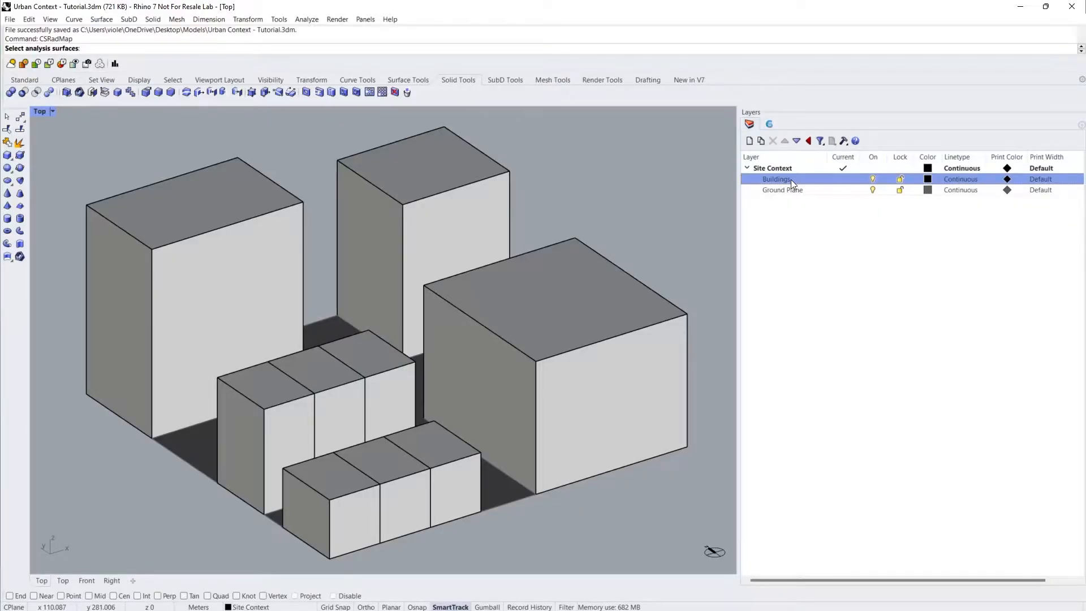
{"action": "left_click", "coordinate": [791, 188], "text": "shift"}
{"action": "right_click", "coordinate": [790, 185]}
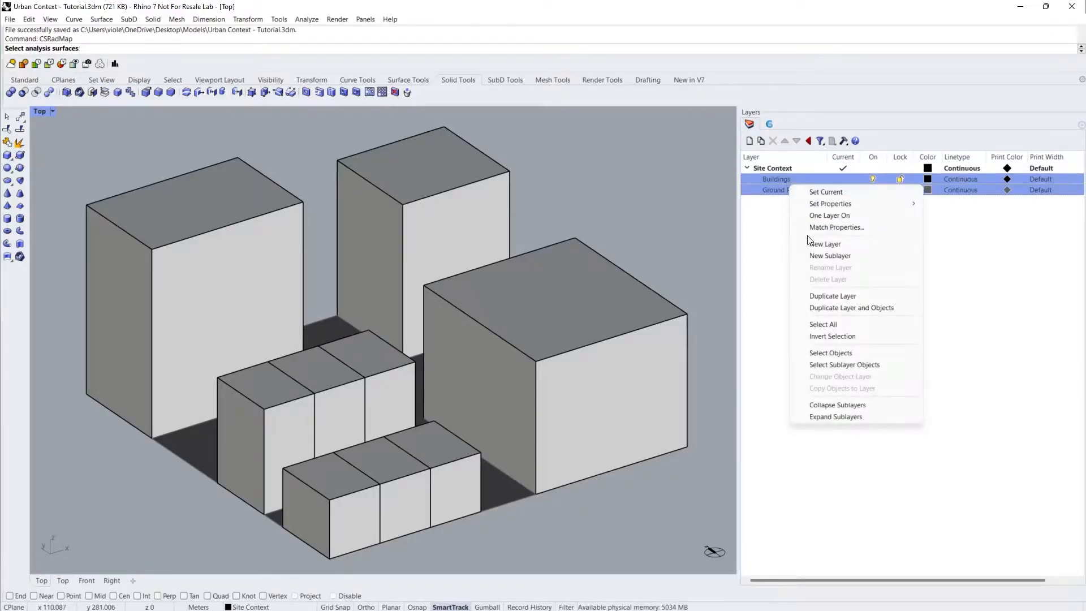
{"action": "left_click", "coordinate": [830, 353]}
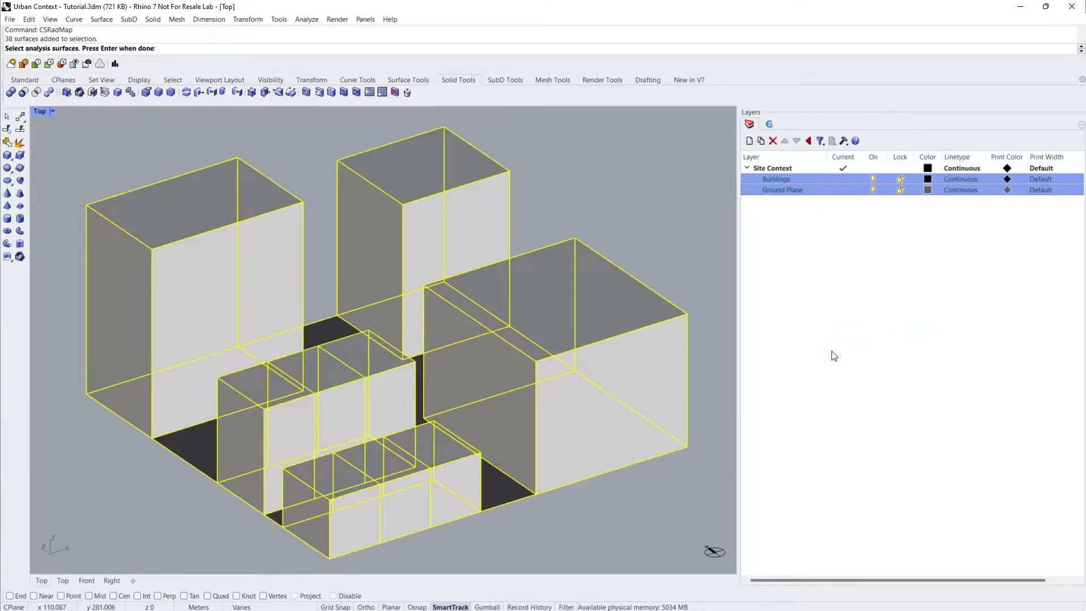
{"action": "key", "text": "Return"}
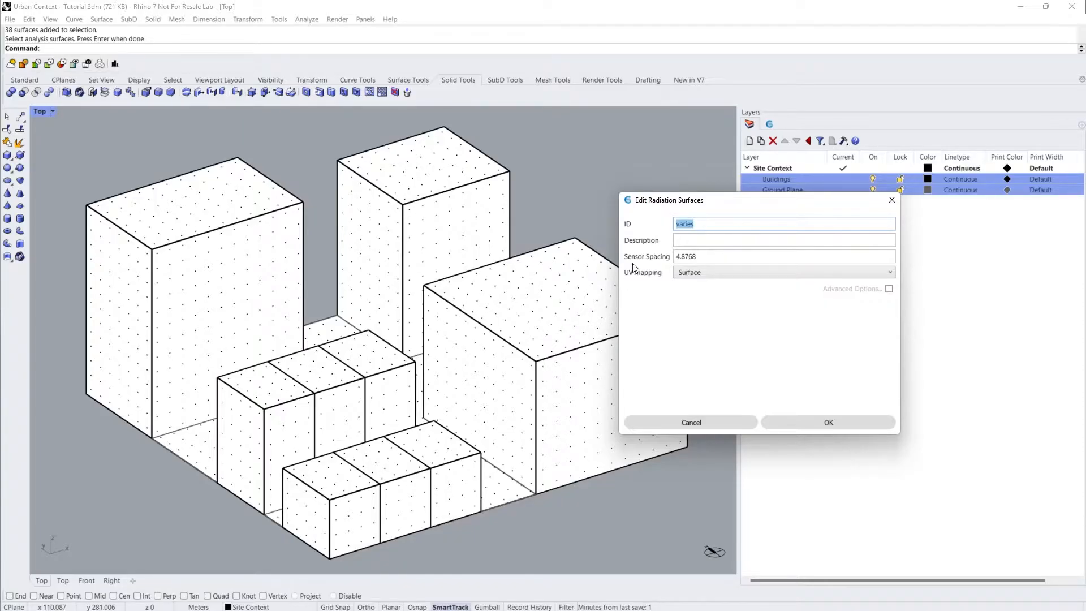
{"action": "left_click", "coordinate": [695, 256]}
{"action": "left_click", "coordinate": [704, 257]}
{"action": "left_click", "coordinate": [816, 420]}
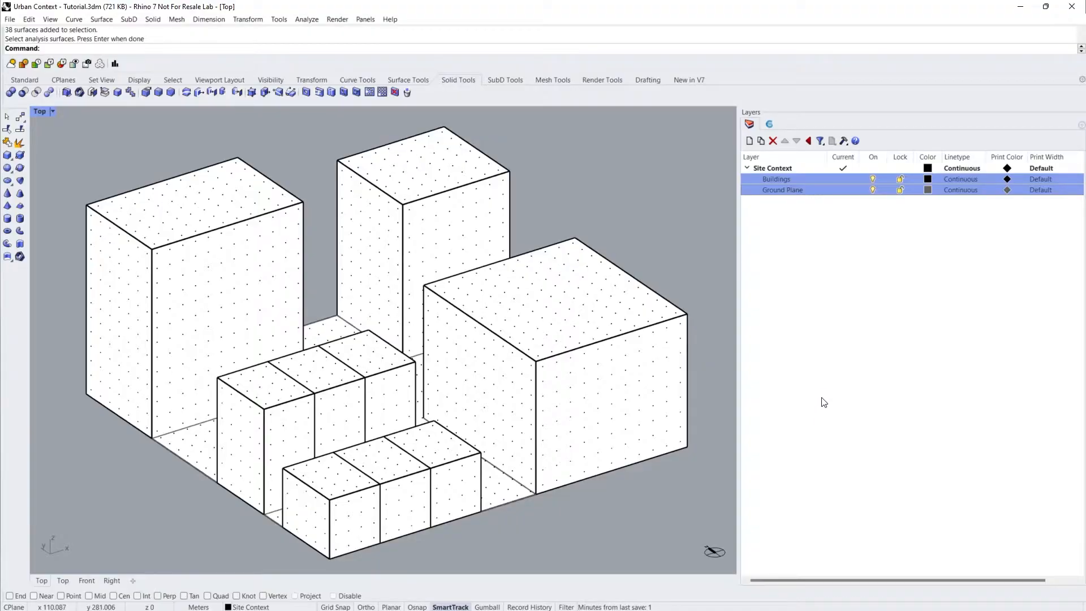
Run the radiation map simulation and dock its results alongside the workflow settings.
{"action": "left_click", "coordinate": [770, 124]}
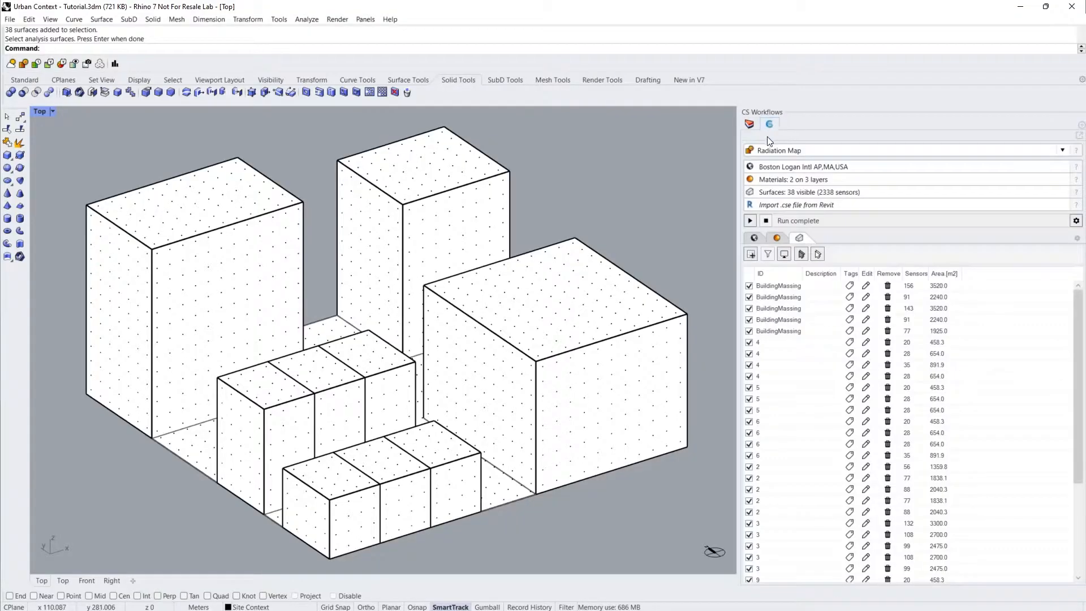
{"action": "left_click", "coordinate": [749, 220]}
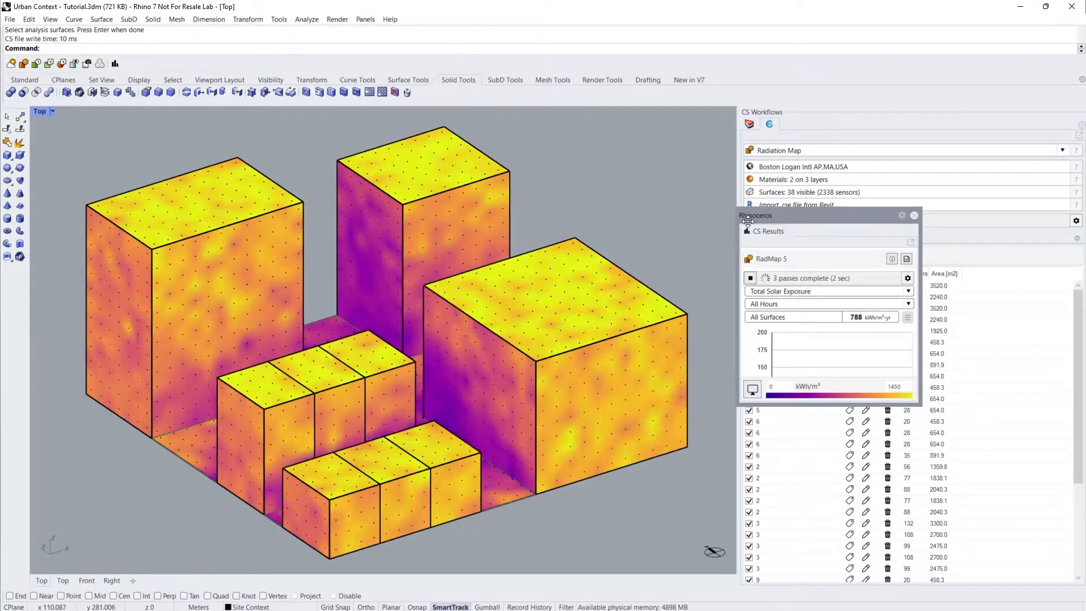
{"action": "left_click_drag", "start_coordinate": [761, 229], "coordinate": [785, 126]}
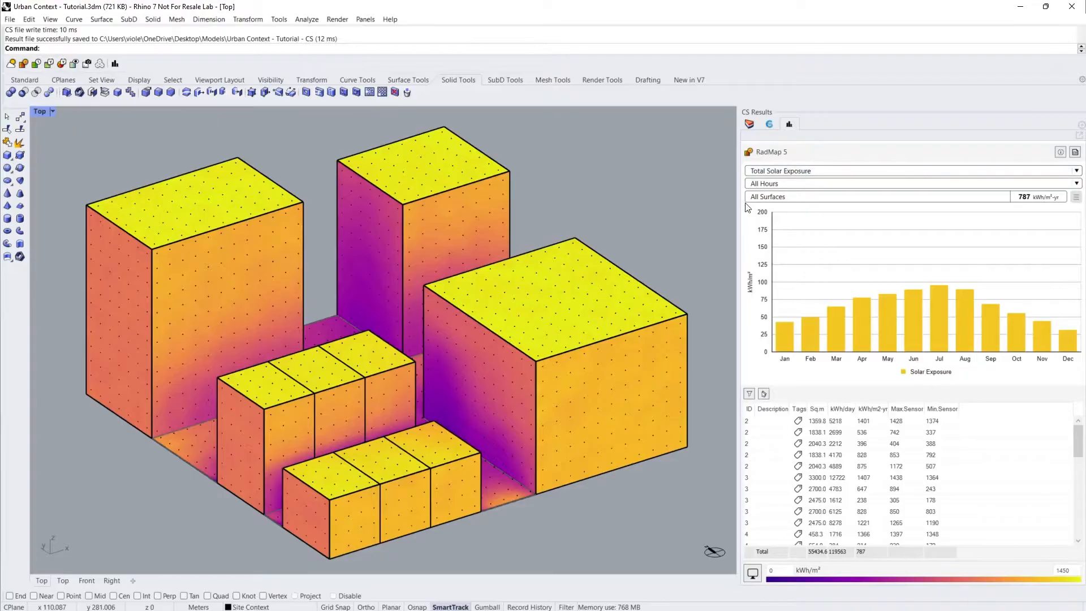
Examine the solar exposure of individual building surfaces one by one, going through the surfaces with IDs 2 and 3.
{"action": "right_click_drag", "start_coordinate": [683, 260], "coordinate": [144, 267]}
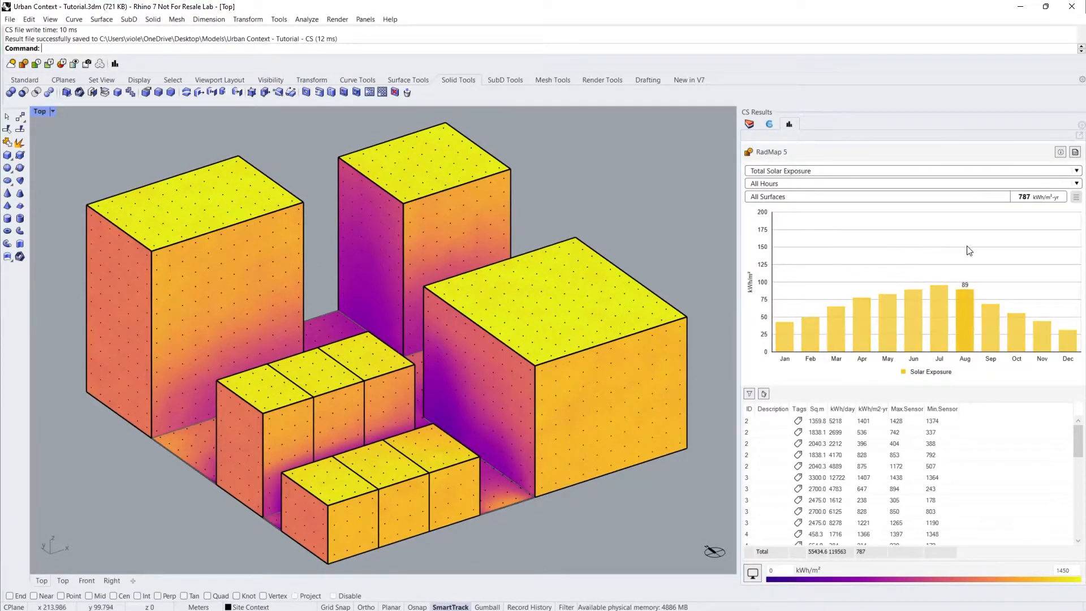
{"action": "left_click", "coordinate": [775, 456]}
{"action": "left_click", "coordinate": [775, 466]}
{"action": "left_click", "coordinate": [773, 477]}
{"action": "left_click", "coordinate": [773, 489]}
{"action": "left_click", "coordinate": [773, 500]}
{"action": "left_click", "coordinate": [773, 511]}
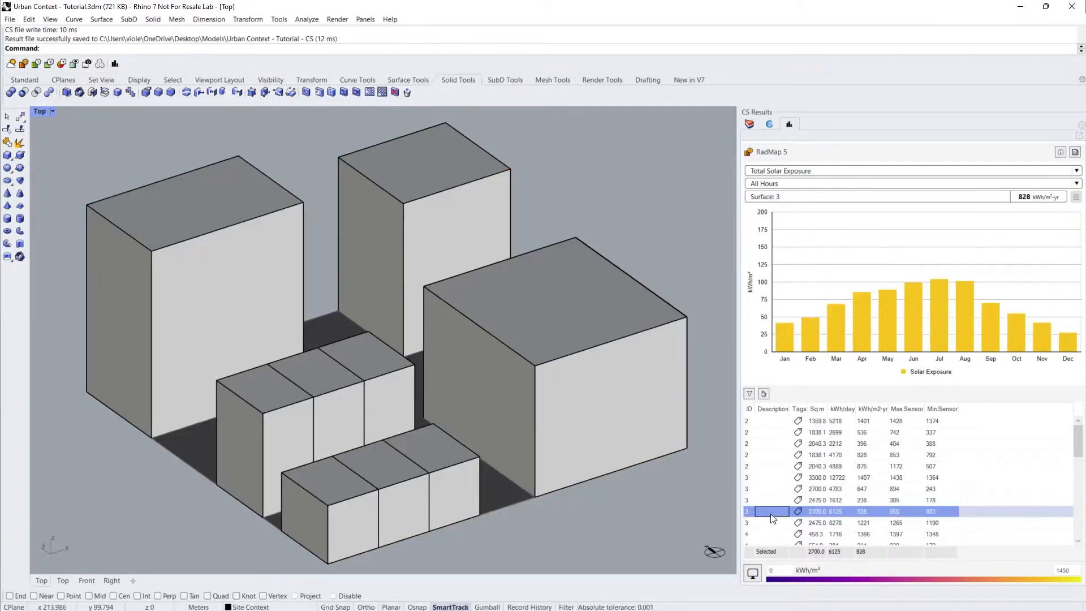
{"action": "left_click", "coordinate": [771, 522]}
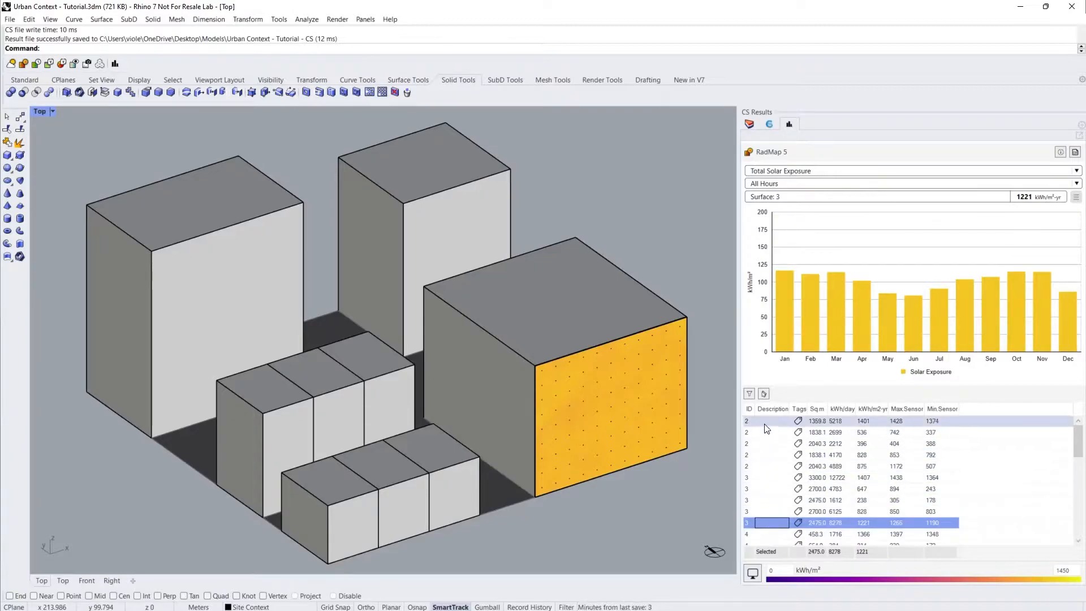
Show the results of all surfaces together and inspect a single sensor on the tall rear building's facade.
{"action": "left_click", "coordinate": [764, 394]}
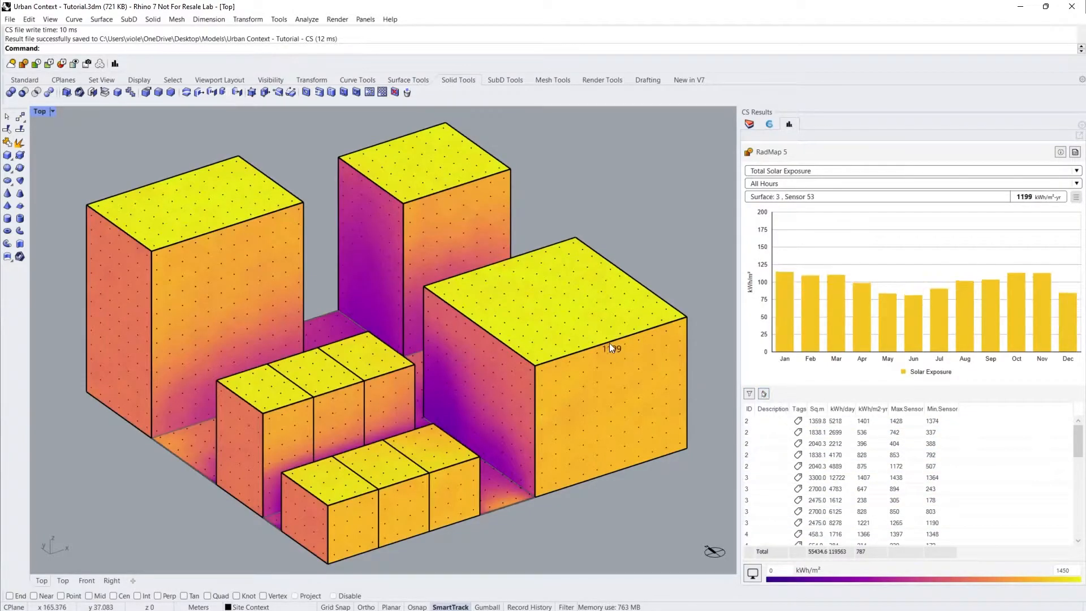
{"action": "left_click", "coordinate": [423, 256]}
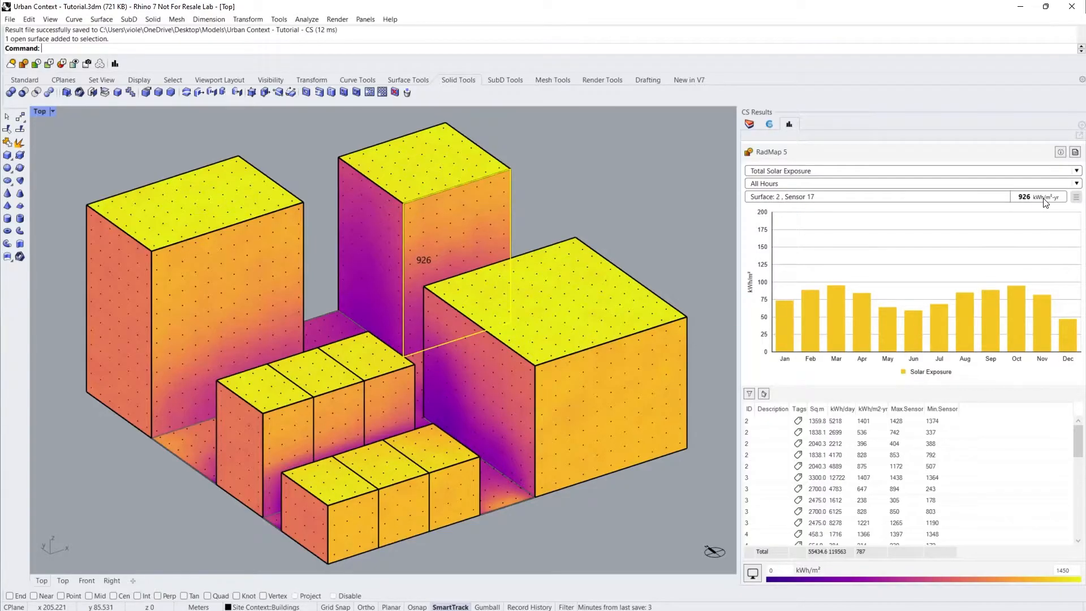
{"action": "left_click", "coordinate": [677, 240]}
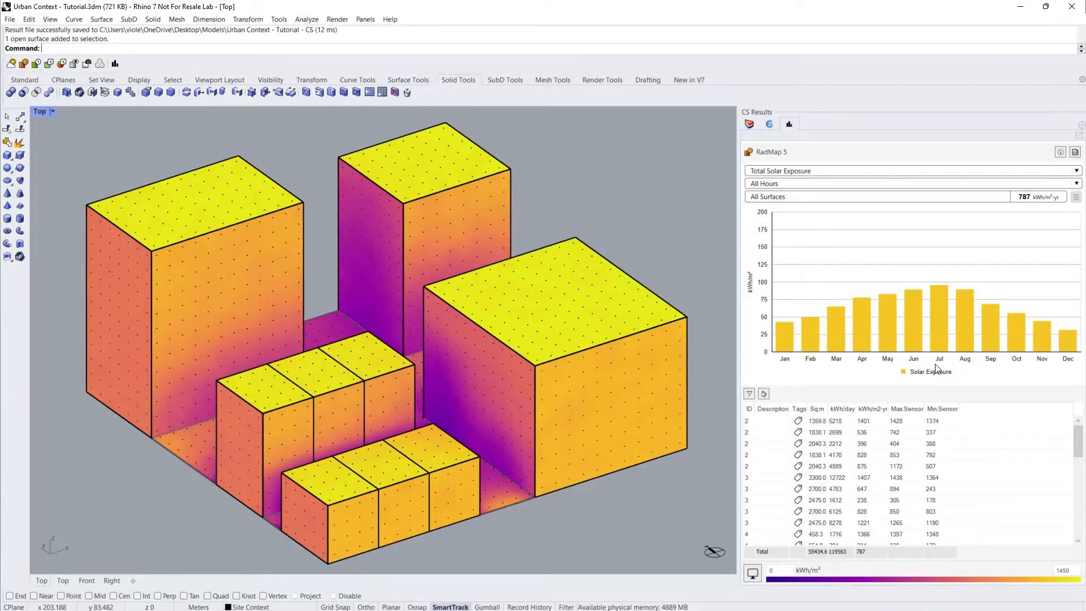
Display Direct Solar Exposure on the model and set the color legend's maximum to 850 kWh/m².
{"action": "left_click", "coordinate": [811, 171]}
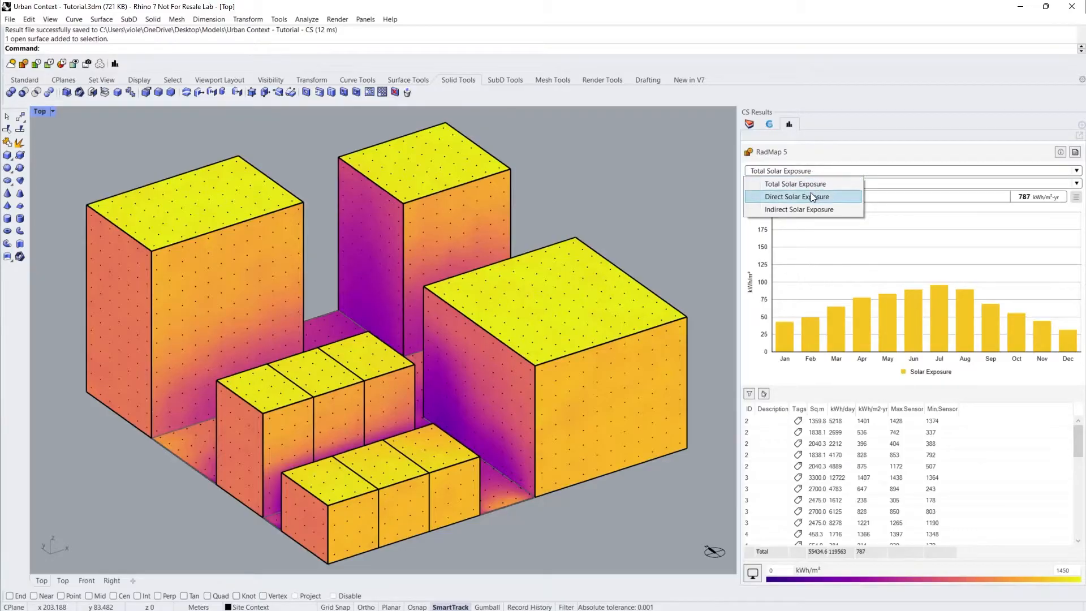
{"action": "left_click", "coordinate": [812, 195]}
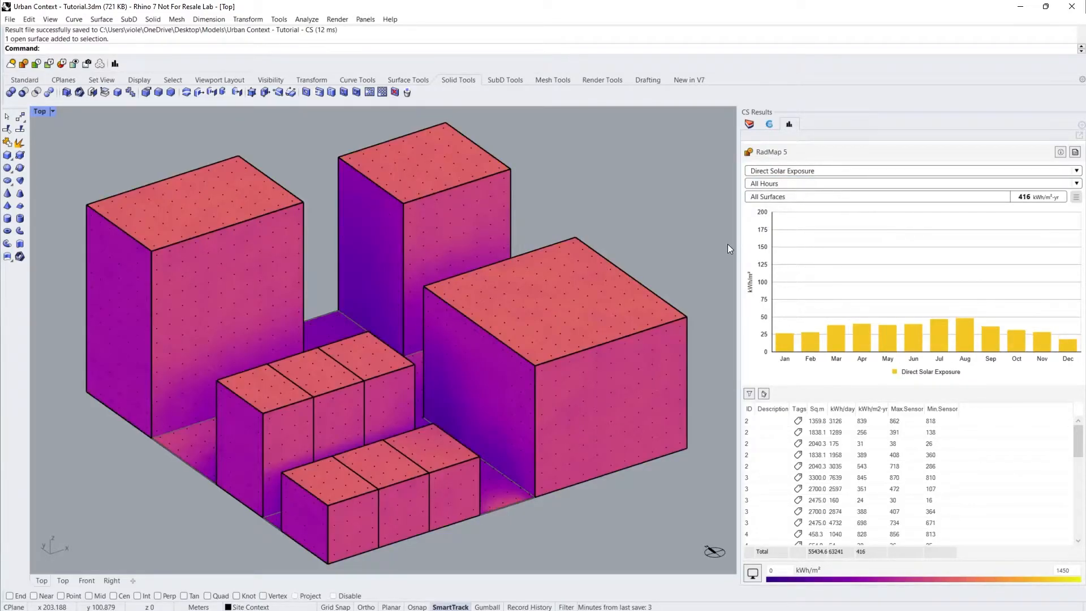
{"action": "mouse_move", "coordinate": [537, 333]}
{"action": "left_click_drag", "start_coordinate": [1074, 570], "coordinate": [1049, 570]}
{"action": "type", "text": "8"}
{"action": "key", "text": "Tab"}
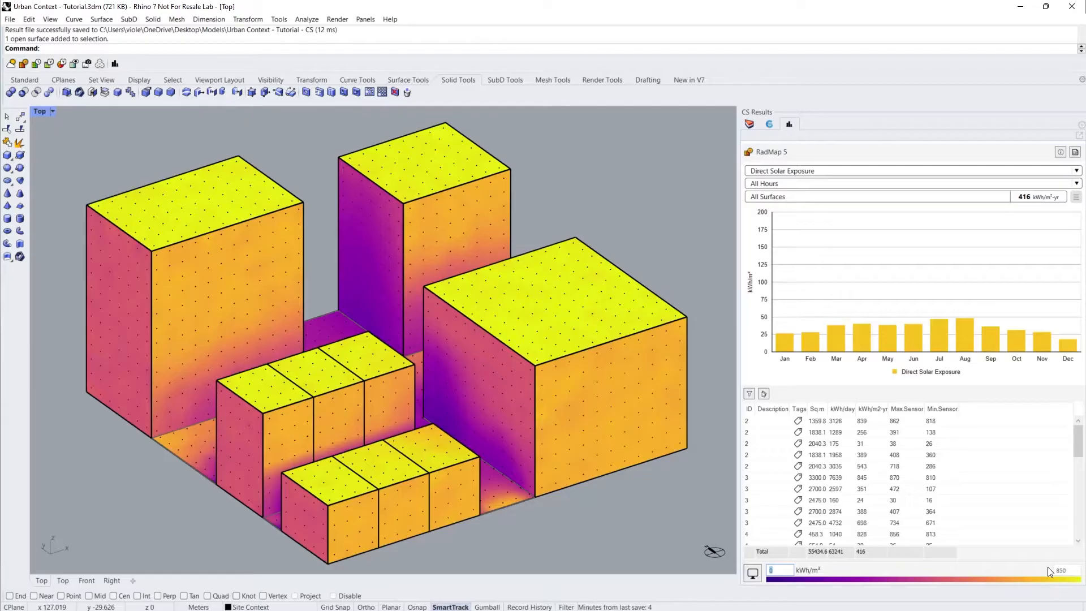
Display Indirect Solar Exposure on the model and set the color legend's maximum to 575 kWh/m².
{"action": "right_click_drag", "start_coordinate": [654, 249], "coordinate": [672, 252], "text": "ctrl+shift"}
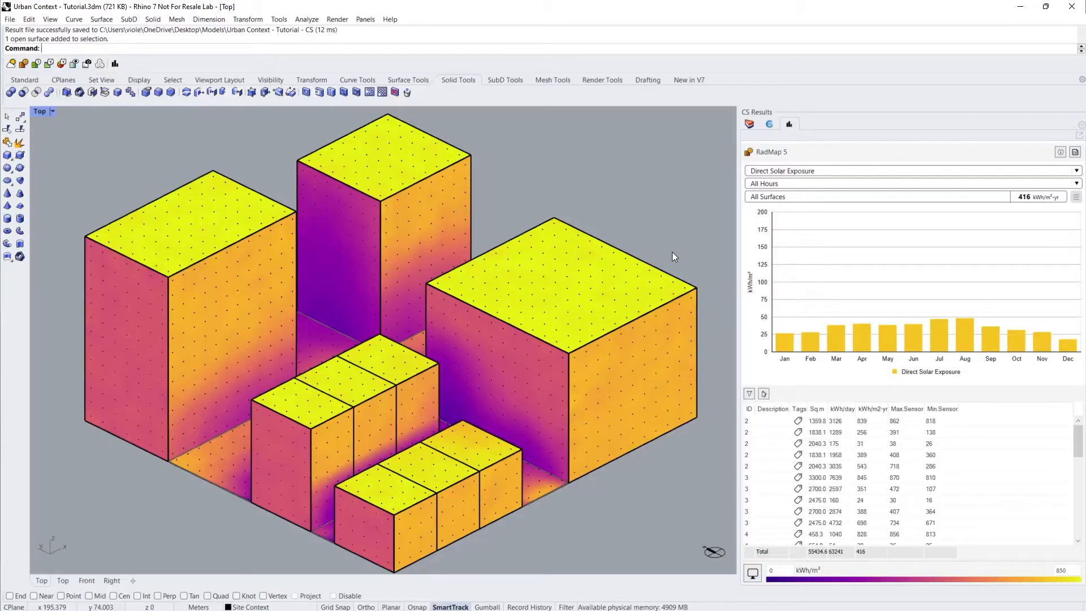
{"action": "left_click", "coordinate": [772, 171]}
{"action": "left_click", "coordinate": [802, 210]}
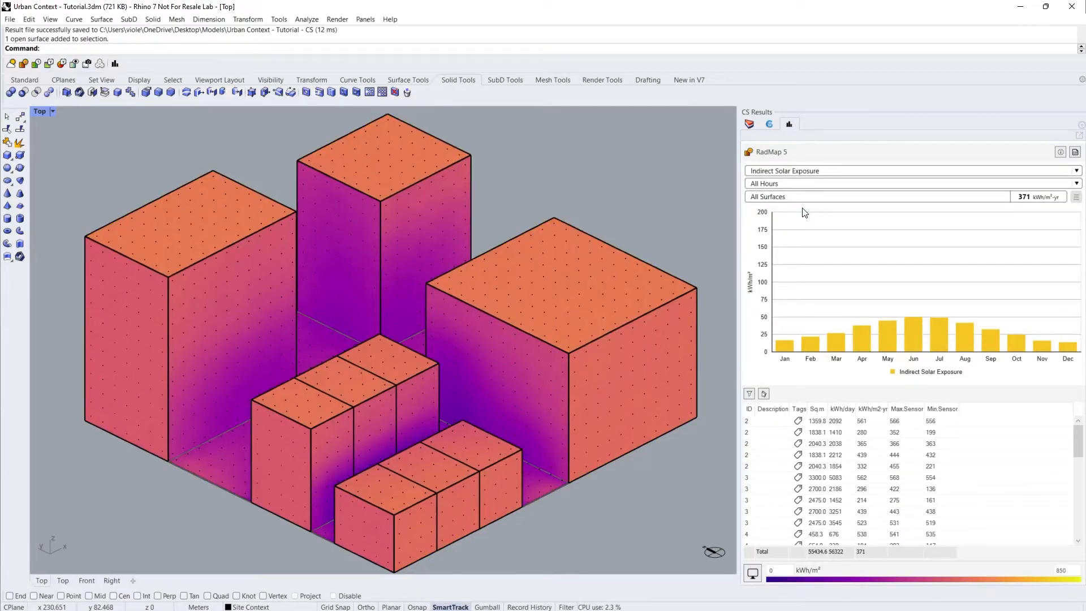
{"action": "double_click", "coordinate": [1068, 570]}
{"action": "type", "text": "575"}
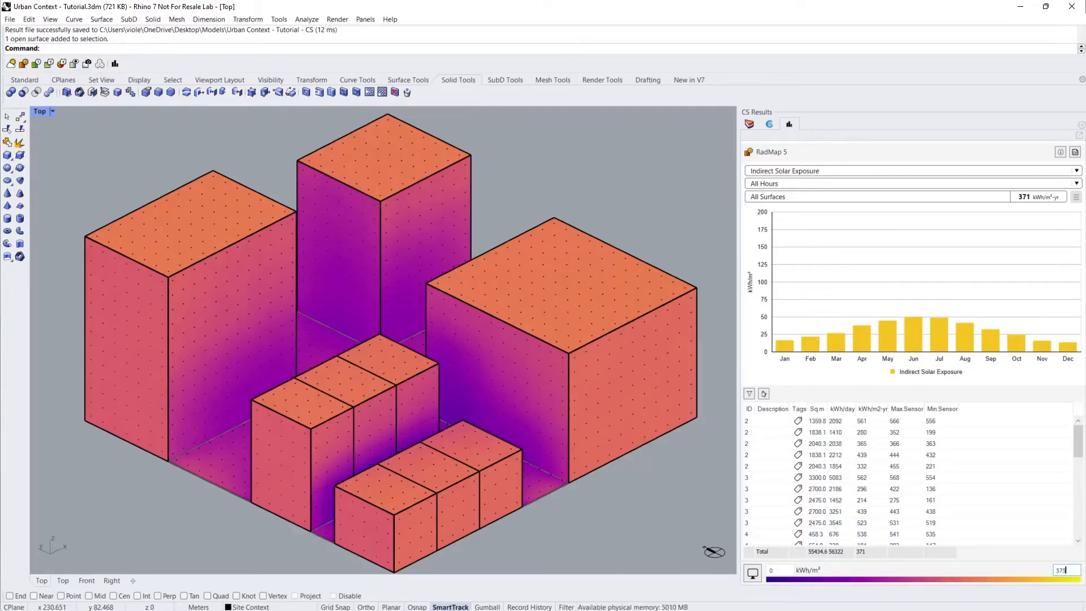
{"action": "key", "text": "Tab"}
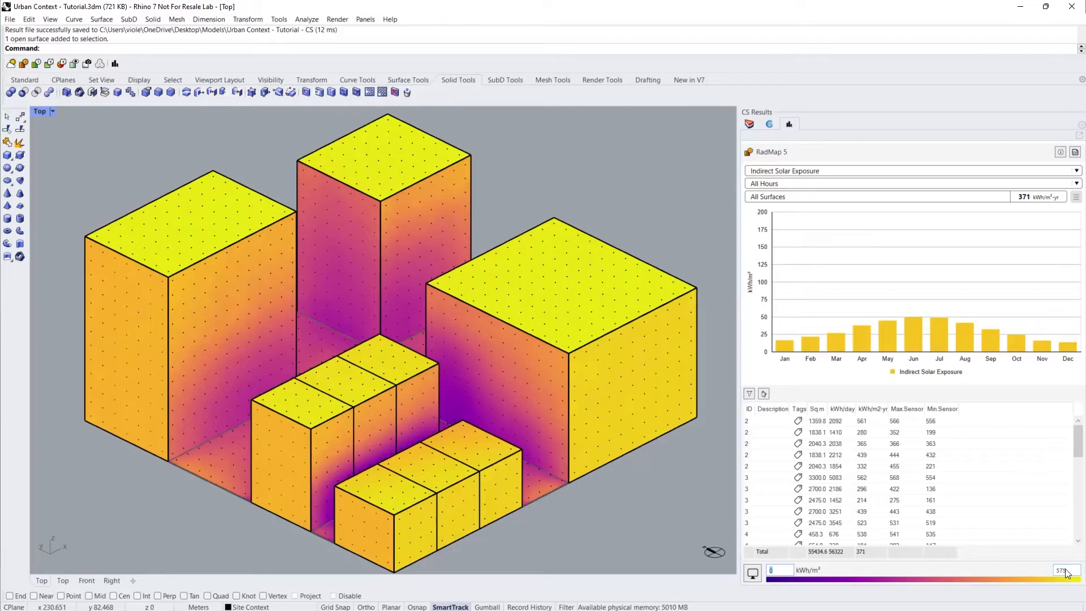
Display Total Solar Exposure on the model and set the color legend's maximum to 1450 kWh/m².
{"action": "left_click", "coordinate": [804, 171]}
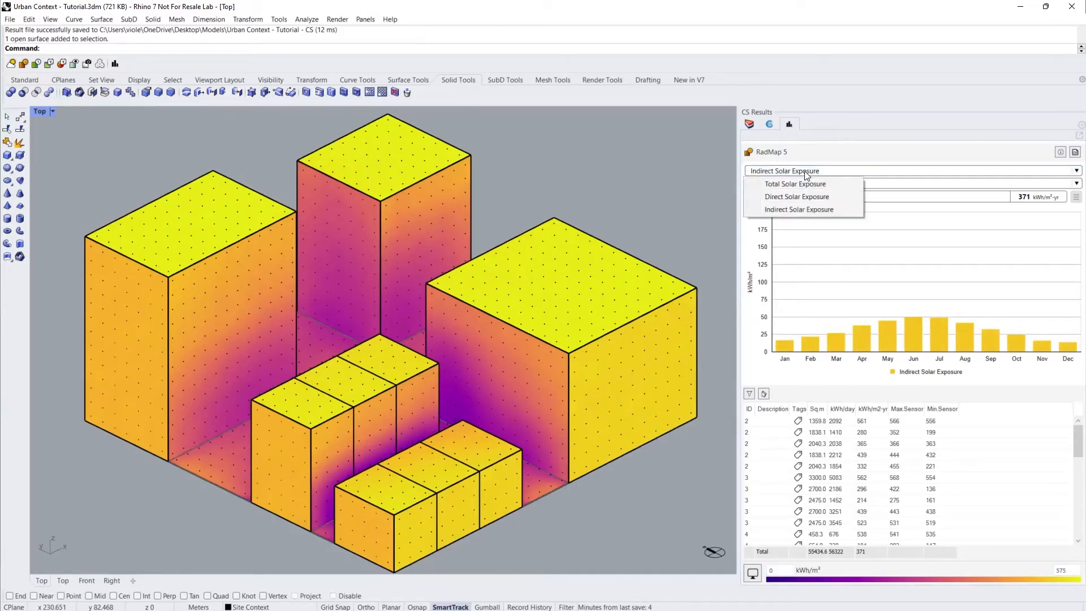
{"action": "left_click", "coordinate": [810, 182]}
{"action": "double_click", "coordinate": [1063, 569]}
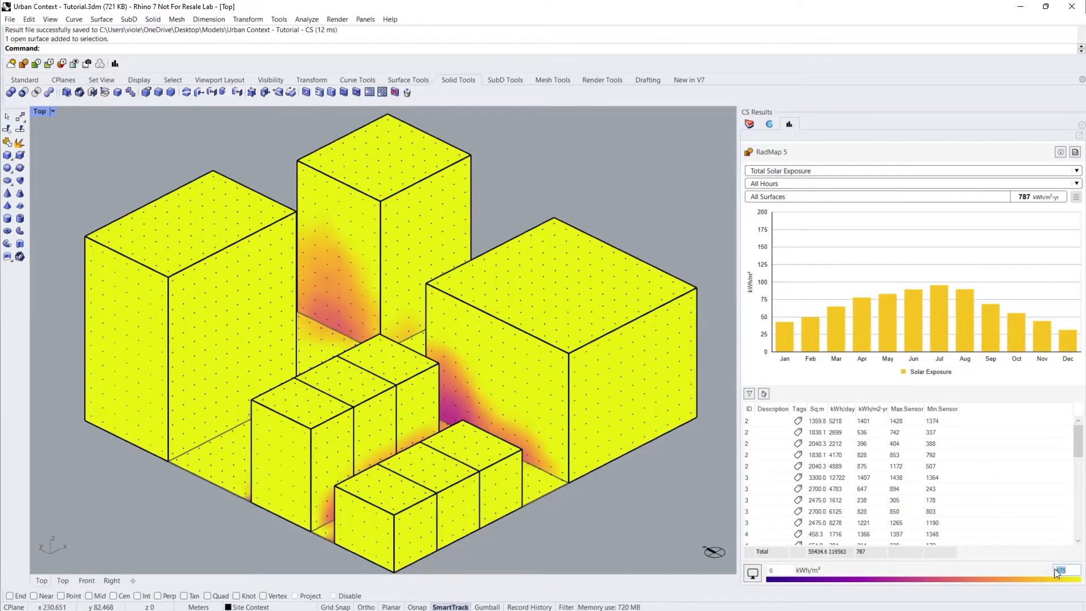
{"action": "type", "text": "1450"}
{"action": "key", "text": "Tab"}
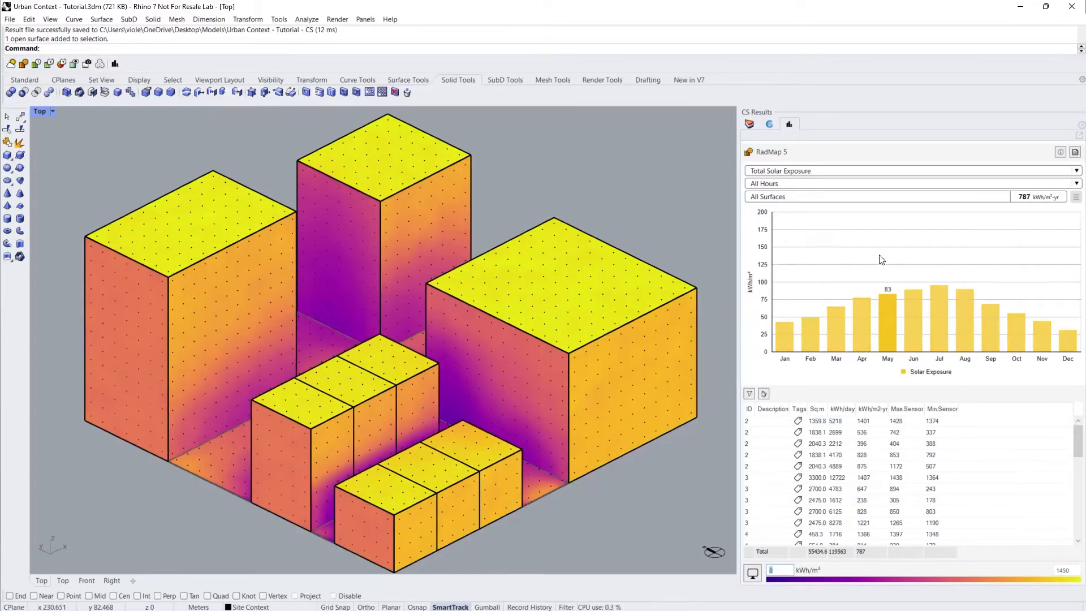
Limit the total solar exposure results to Warm Hours (Outdoor Temp > 25°C) and set the color legend's maximum to 250 kWh/m².
{"action": "left_click", "coordinate": [814, 186]}
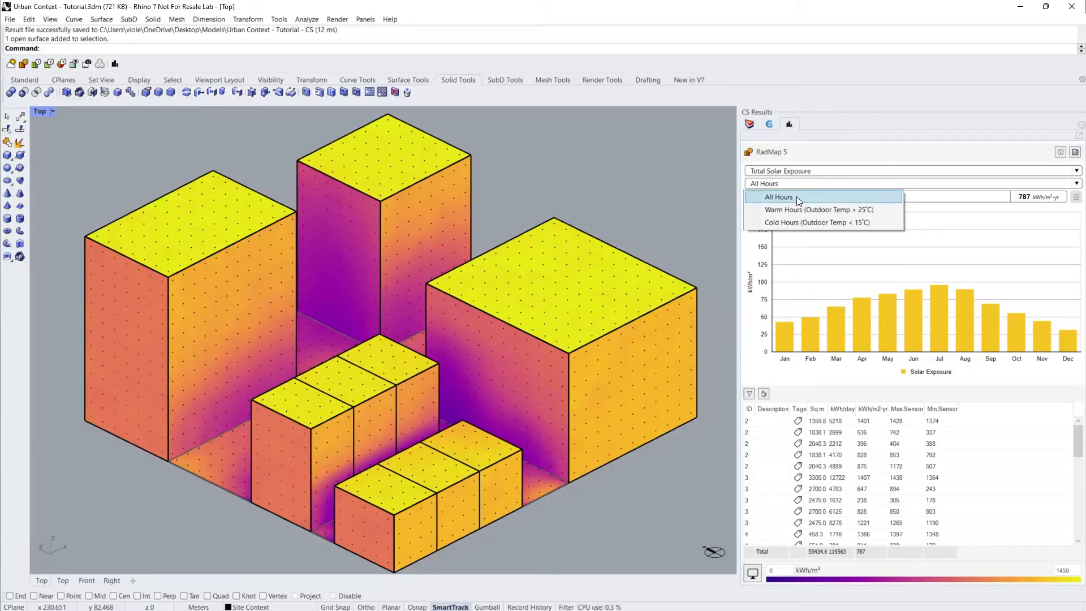
{"action": "left_click", "coordinate": [849, 212]}
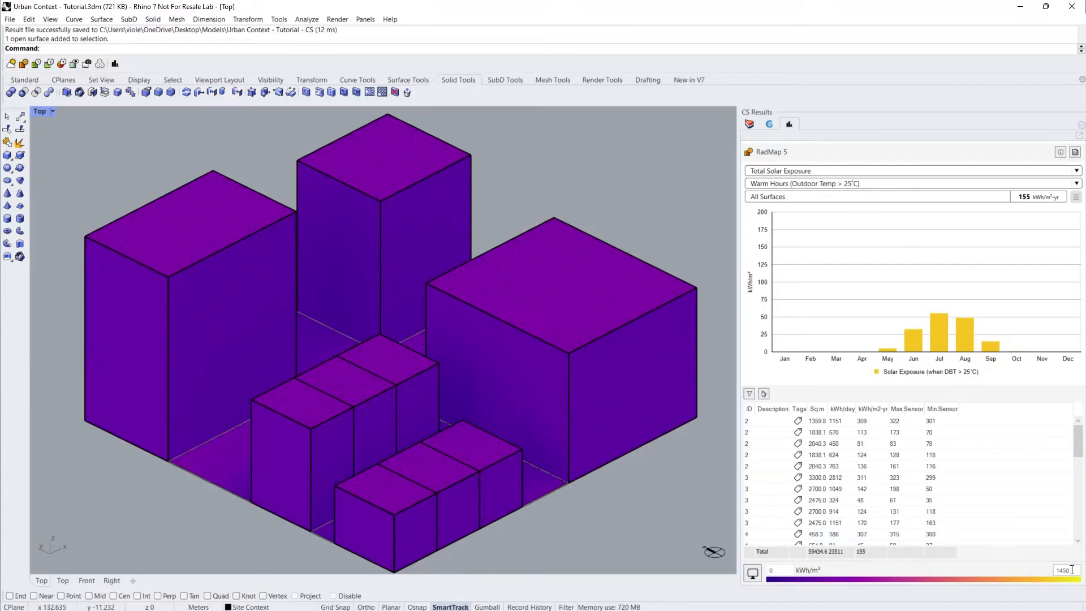
{"action": "type", "text": "350"}
{"action": "key", "text": "Tab"}
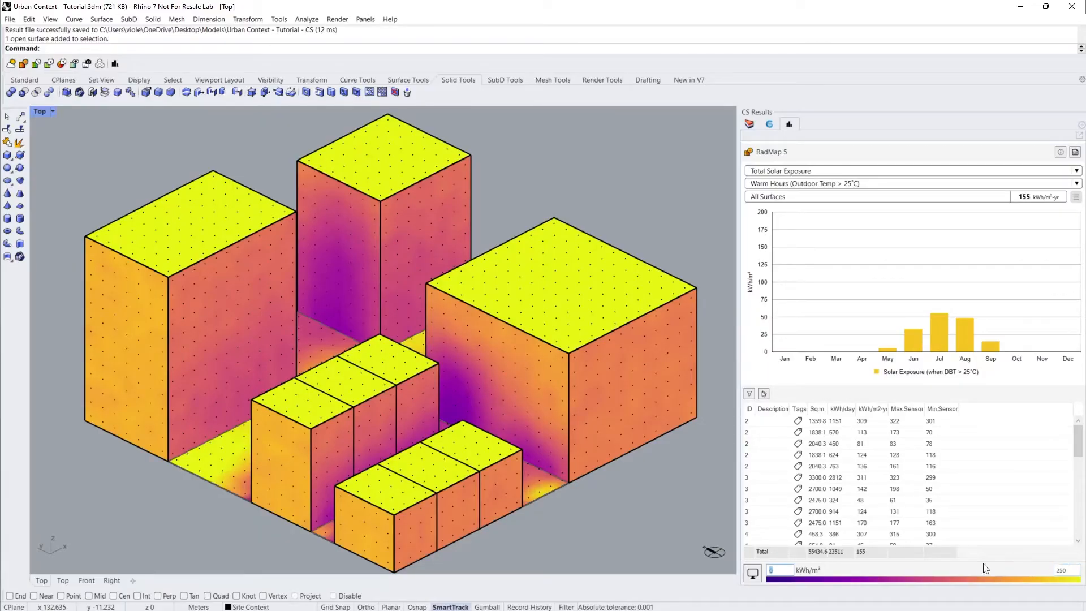
{"action": "mouse_move", "coordinate": [642, 534]}
{"action": "right_mouse_down"}
{"action": "mouse_move", "coordinate": [626, 530]}
{"action": "mouse_move", "coordinate": [650, 531]}
{"action": "right_mouse_up"}
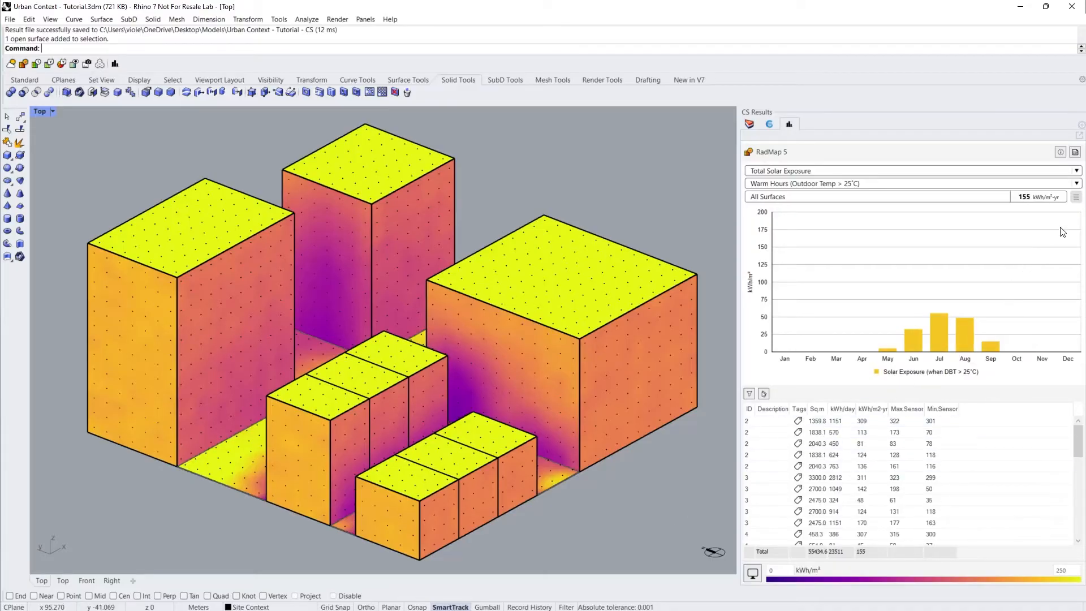
Export the radiation map's Sensor Metrics and Surface Metrics, and select the Surface Direct Exposure file in the export folder.
{"action": "left_click", "coordinate": [1075, 196]}
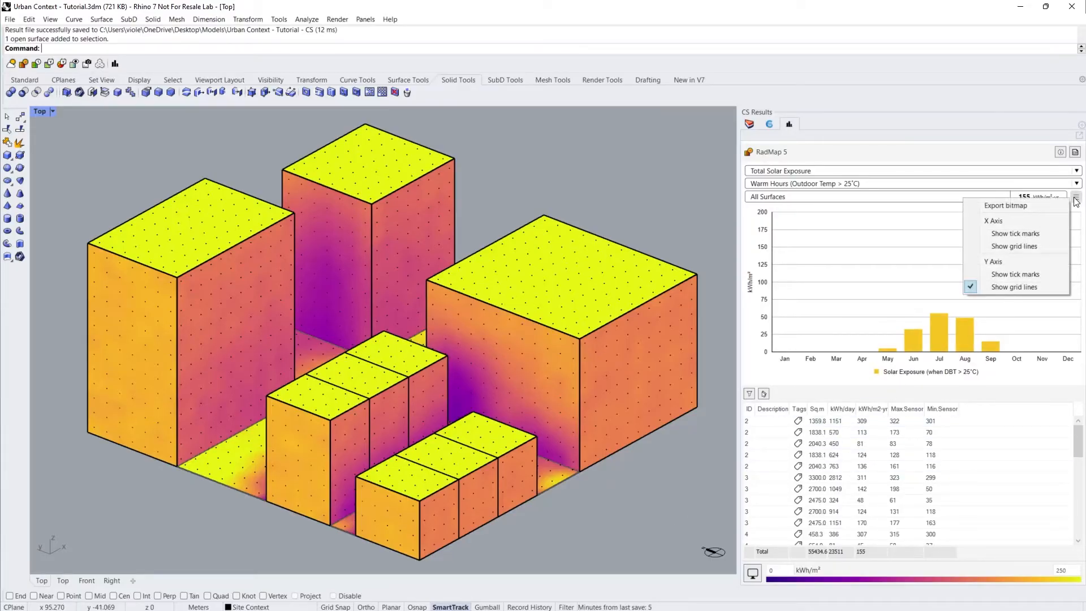
{"action": "left_click", "coordinate": [1075, 153]}
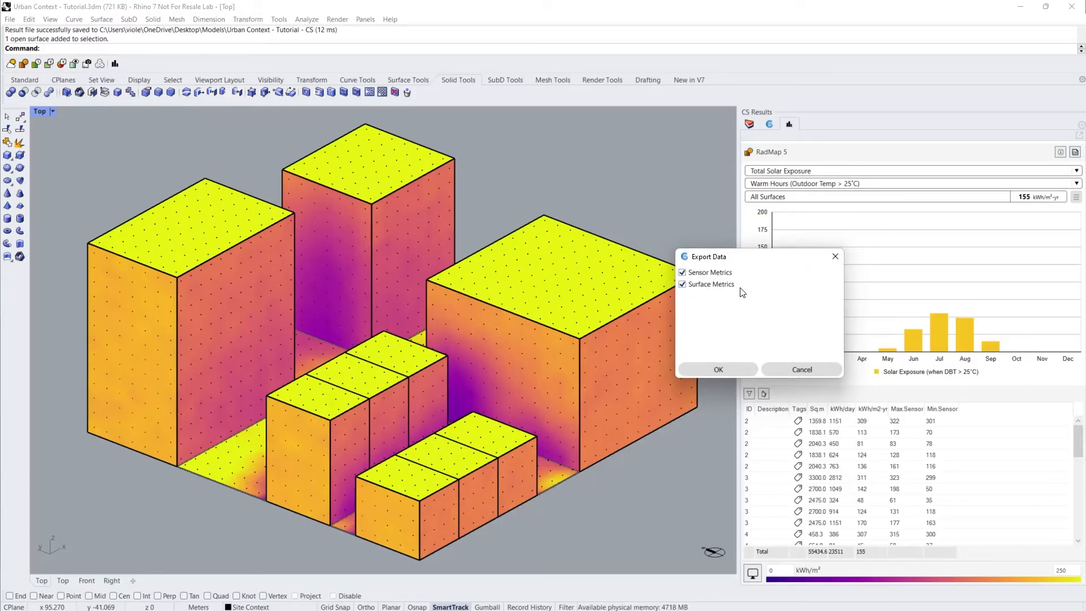
{"action": "left_click", "coordinate": [719, 369]}
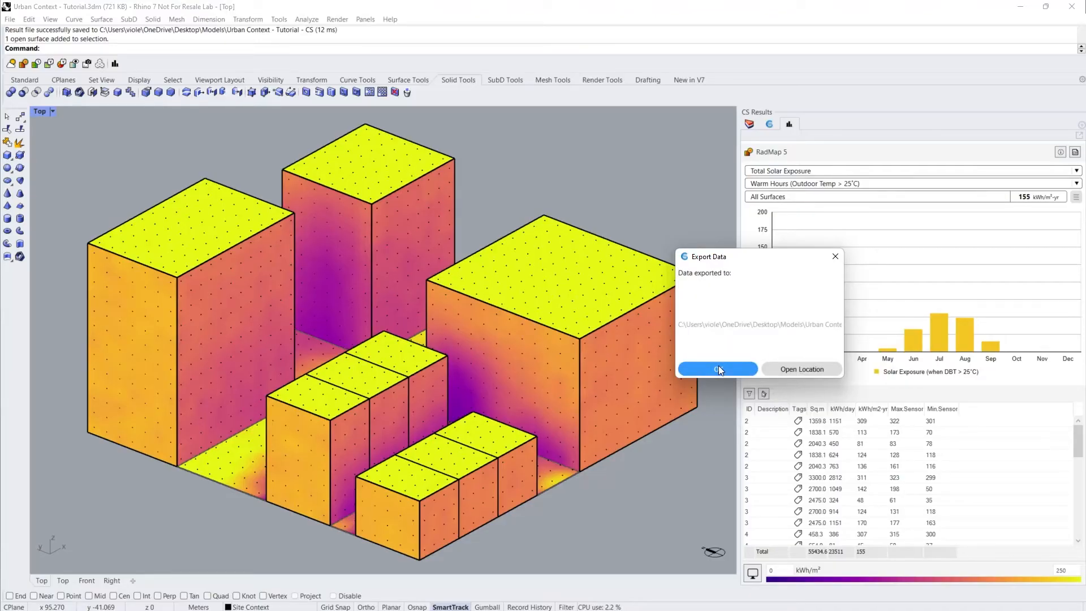
{"action": "left_click", "coordinate": [719, 368]}
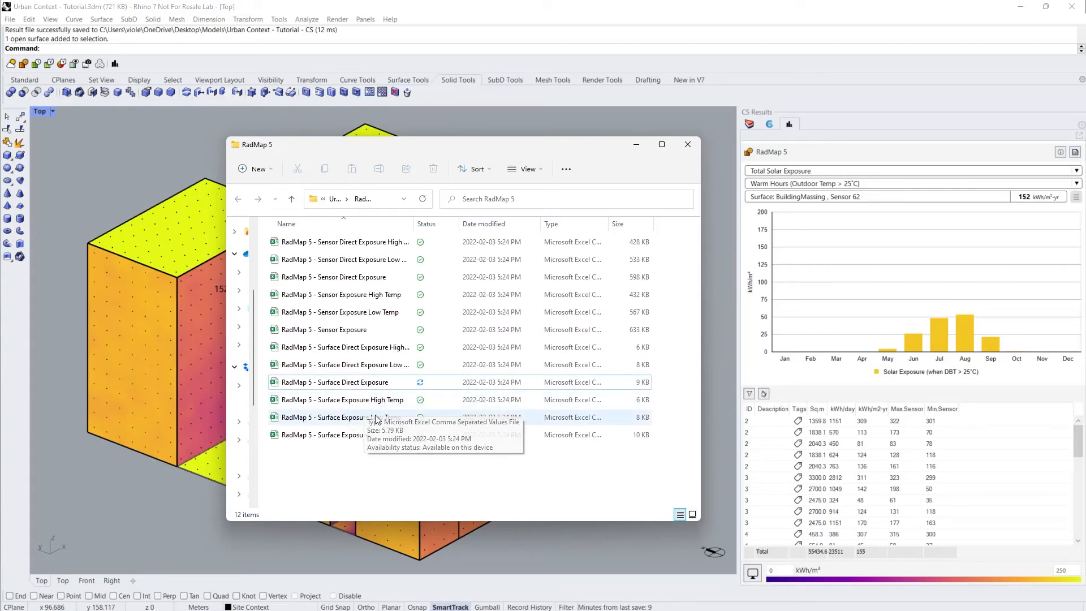
{"action": "left_click", "coordinate": [377, 385]}
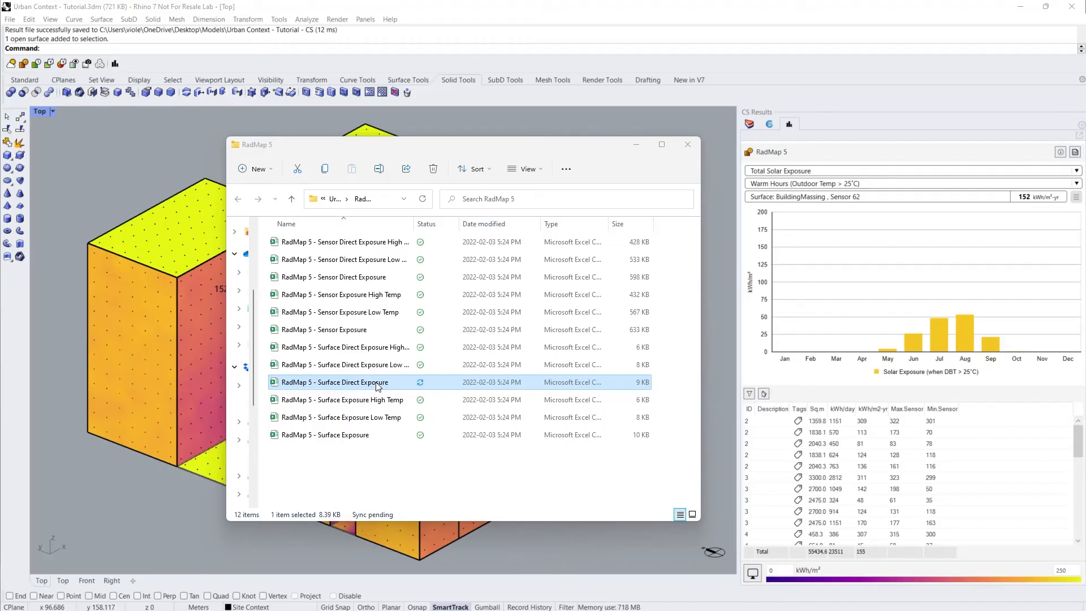